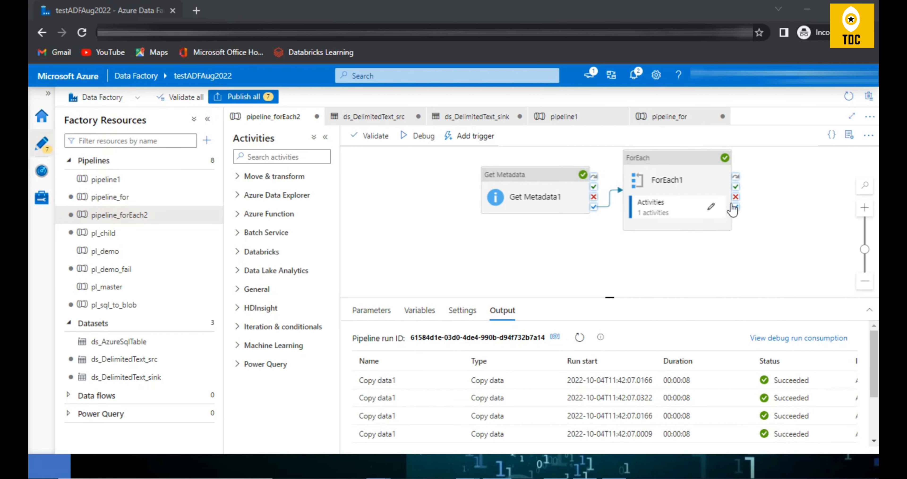
Review the Get Metadata1 and ForEach1 activities and the source settings of Copy data1 inside the loop
left_click(527, 194)
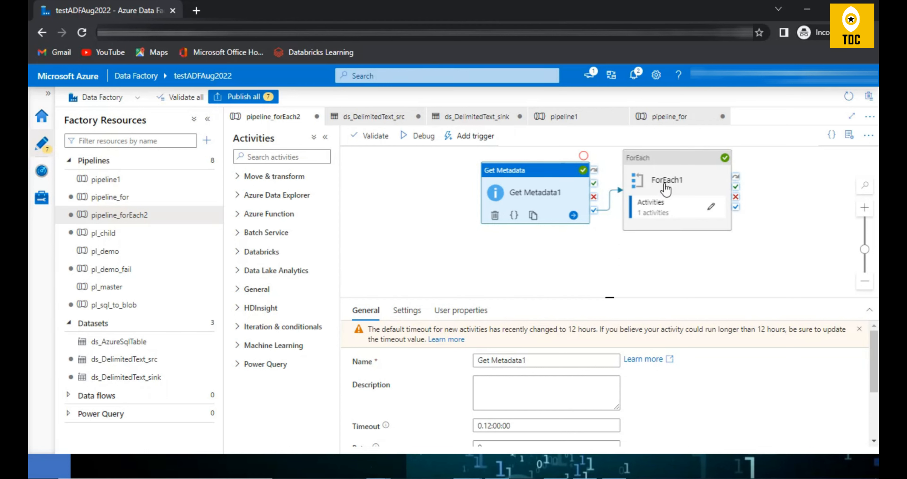
left_click(711, 206)
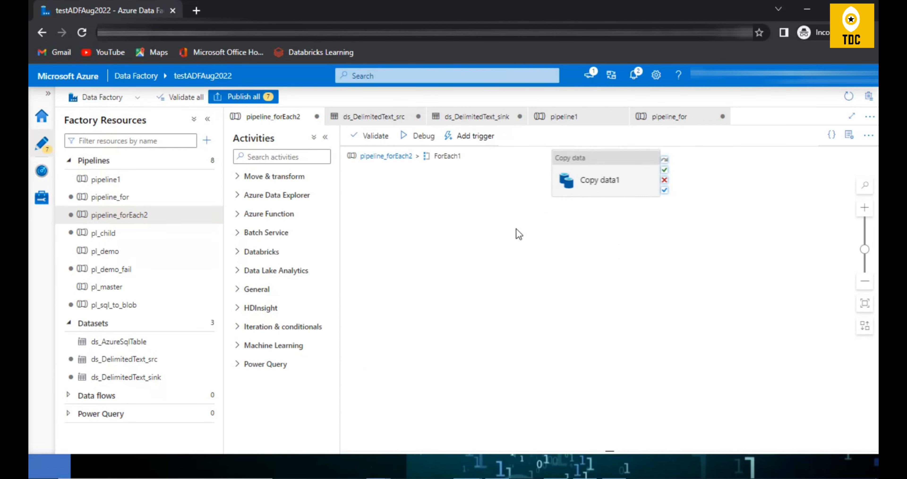
left_click(383, 156)
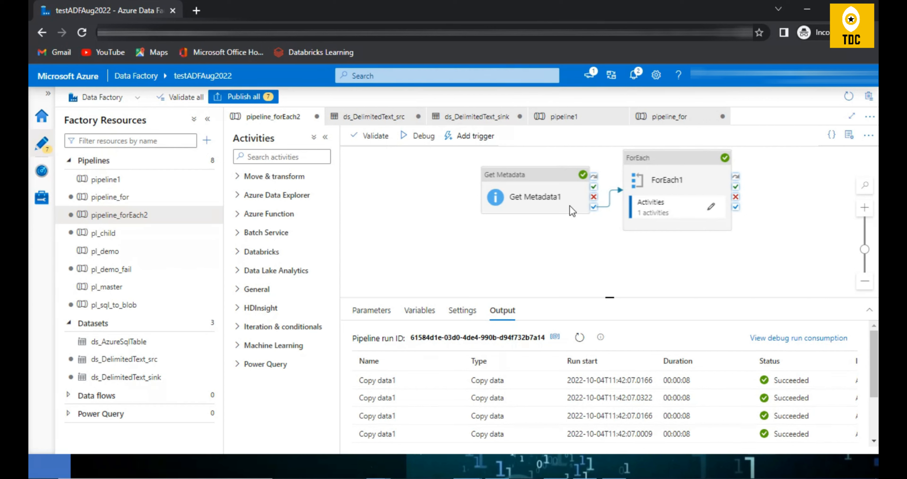
left_click(517, 204)
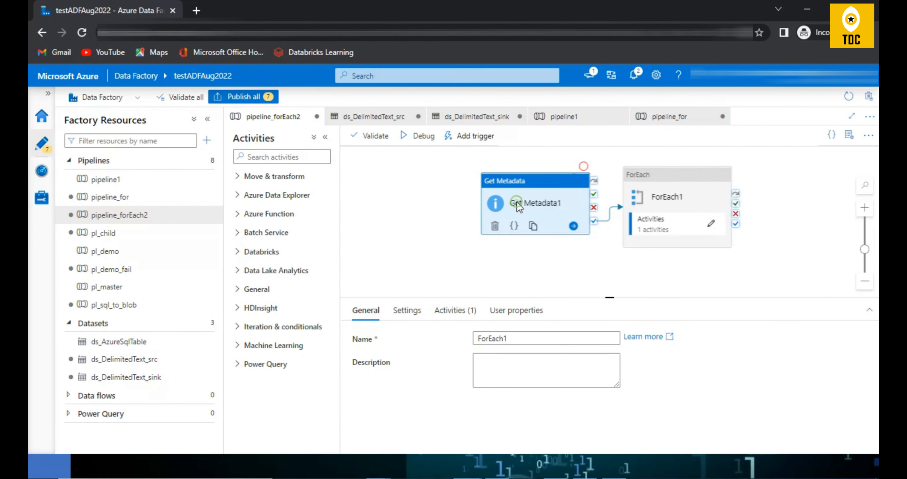
left_click(682, 202)
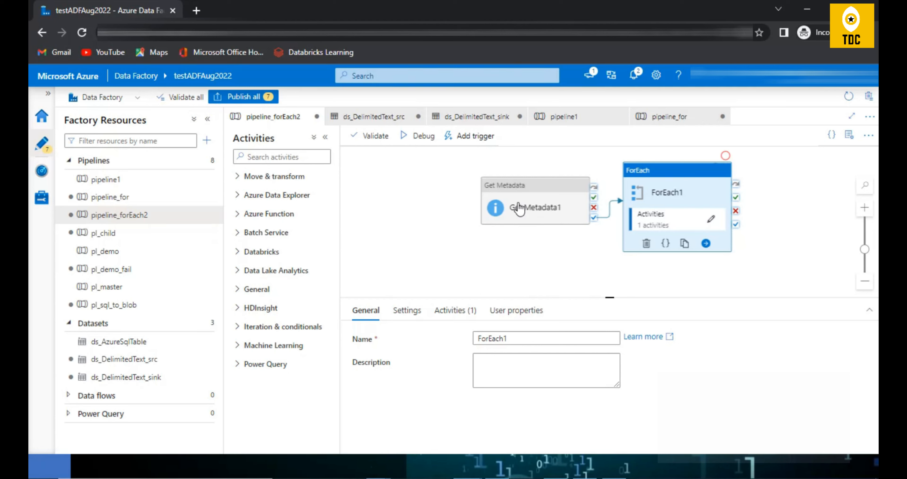
left_click(709, 220)
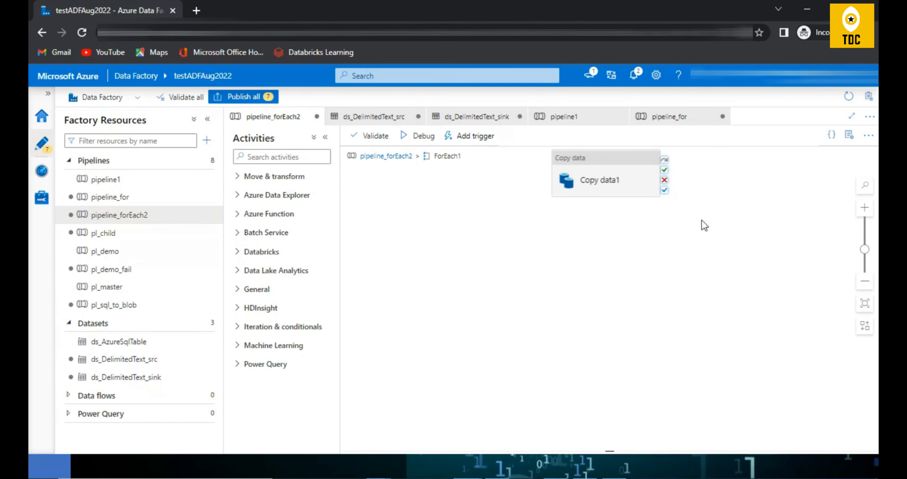
left_click(585, 172)
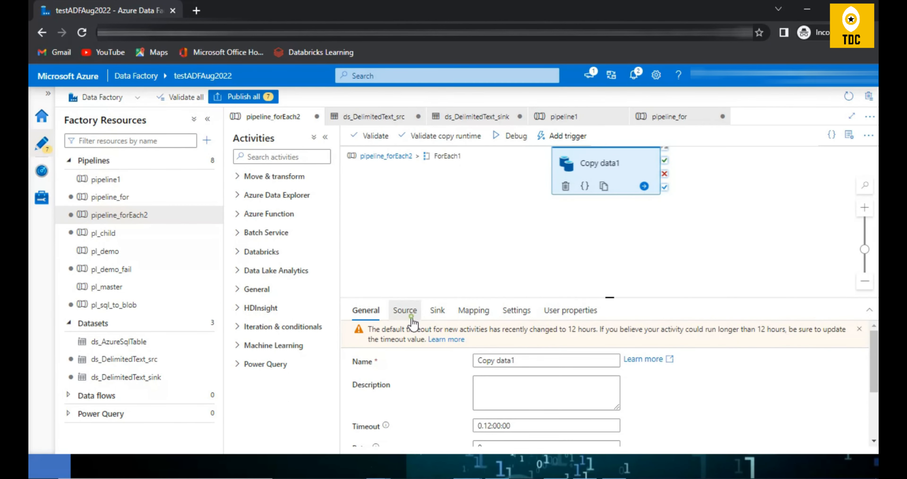
left_click(406, 311)
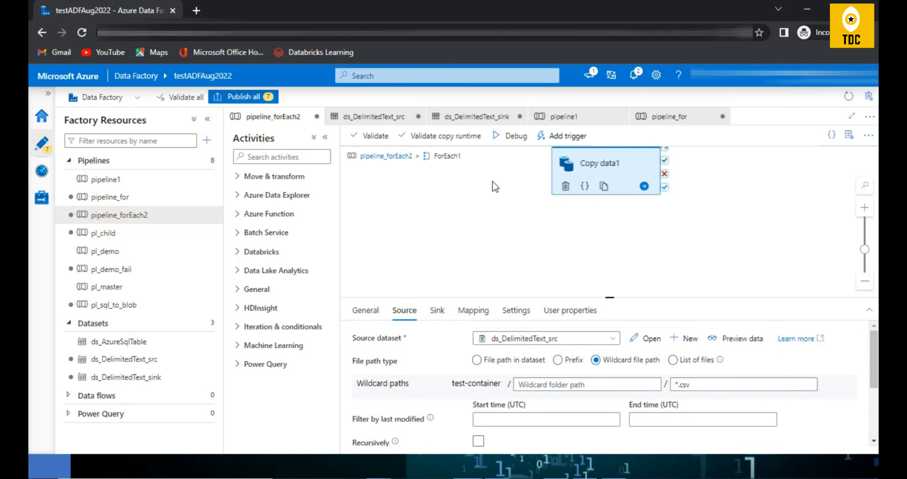
Inspect the output of Get Metadata1 from the last debug run of pipeline_forEach2
left_click(386, 156)
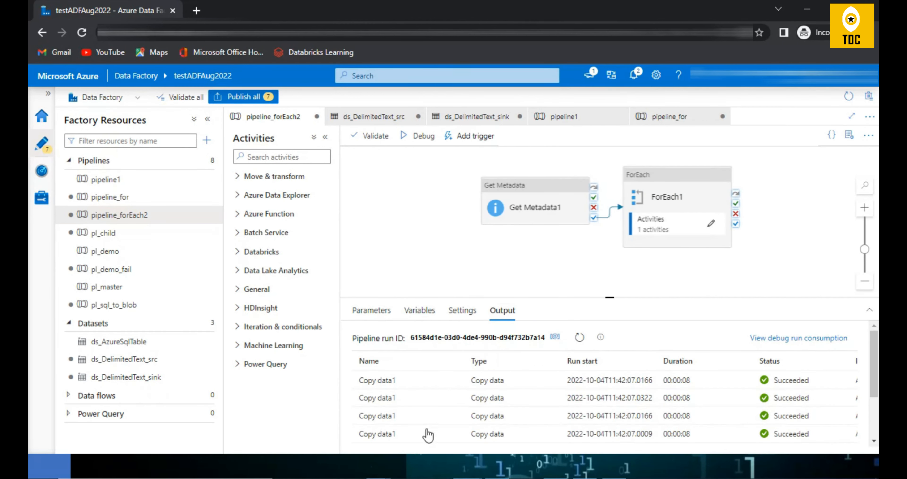
left_click(433, 235)
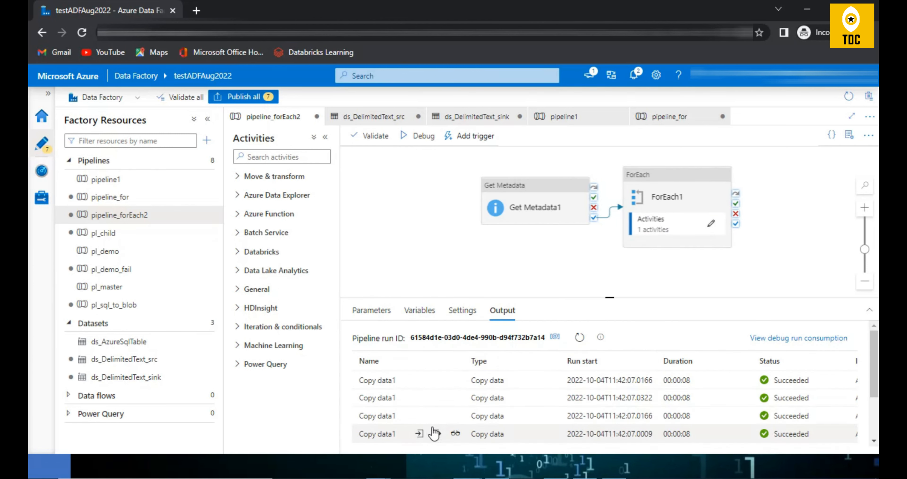
scroll(438, 445, "down", 5)
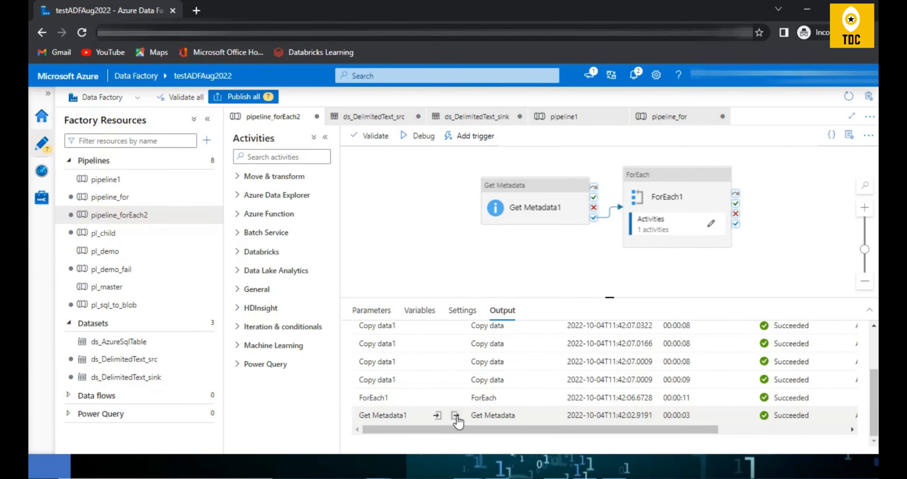
left_click(456, 417)
scroll(421, 331, "down", 5)
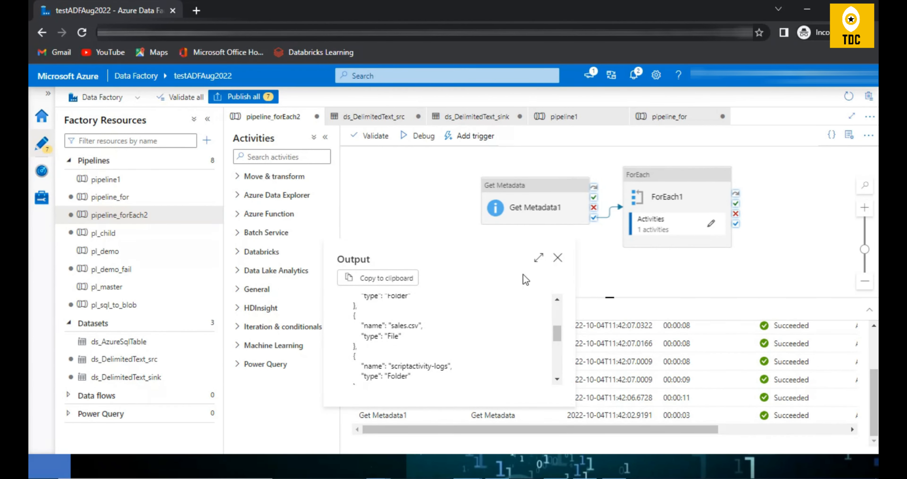
left_click(559, 263)
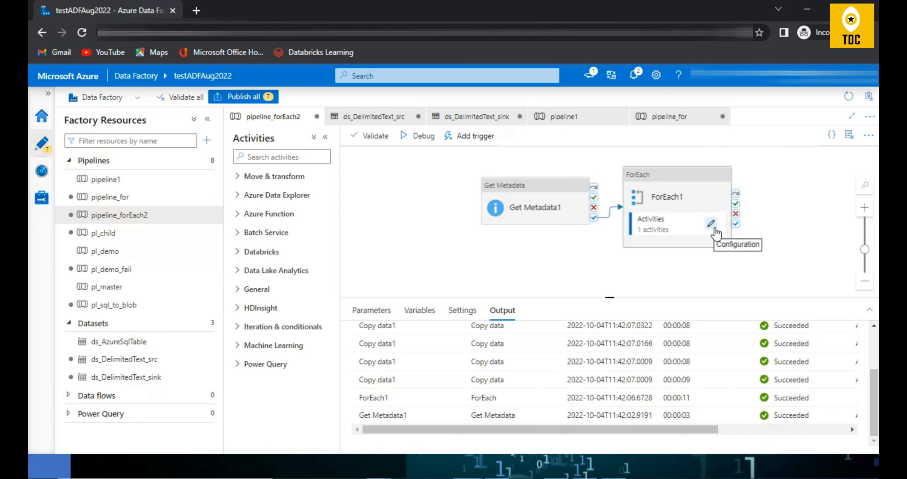
Check the sink settings of Copy data1 inside ForEach1 and return to the main pipeline
left_click(711, 223)
left_click(595, 174)
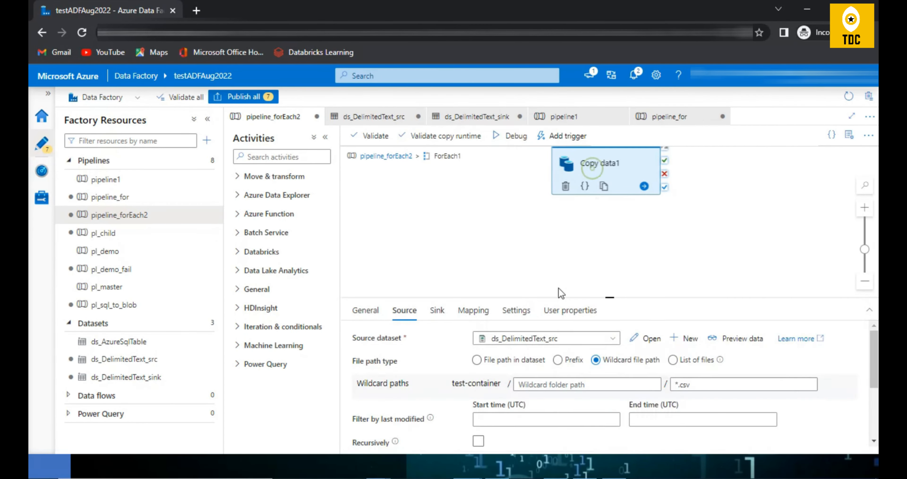
left_click(440, 311)
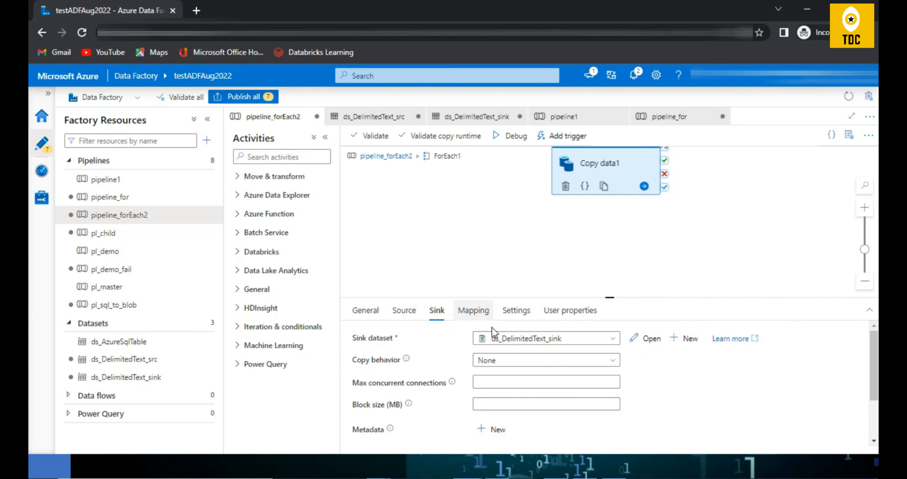
left_click(386, 157)
Delete all user properties of the Copy data1 activity inside ForEach1
left_click(716, 216)
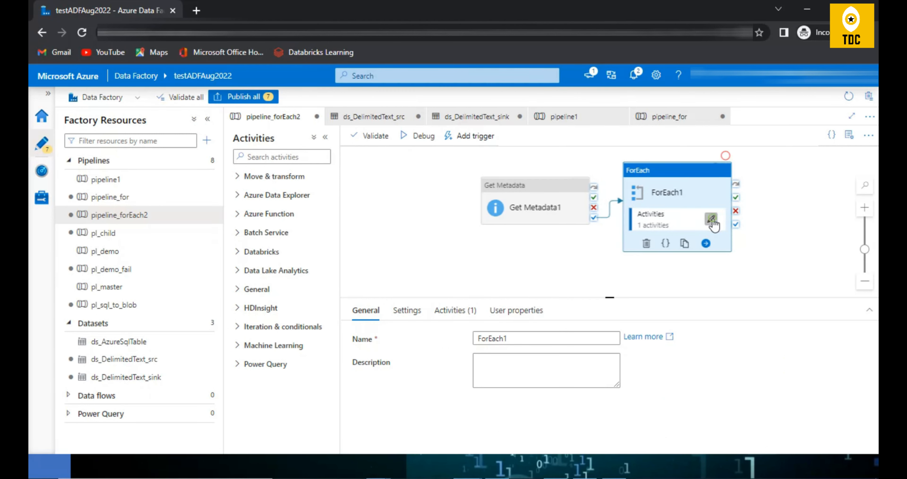
left_click(711, 220)
left_click(581, 187)
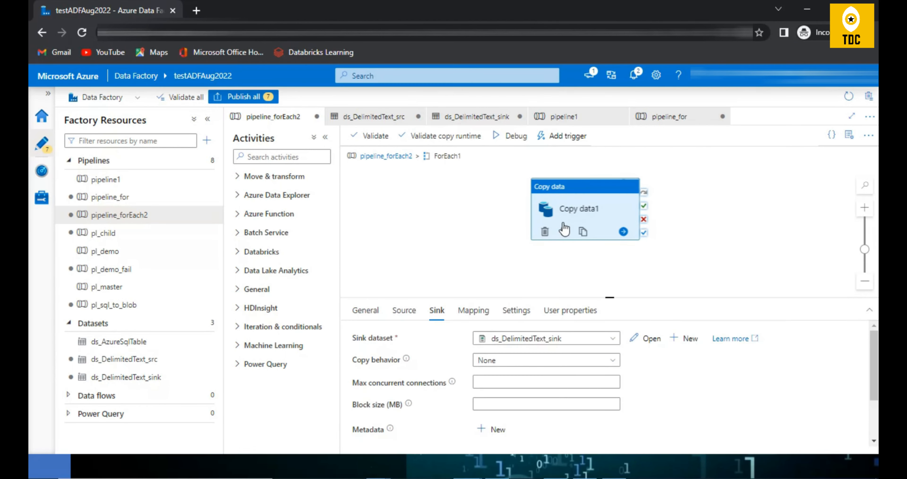
left_click(582, 311)
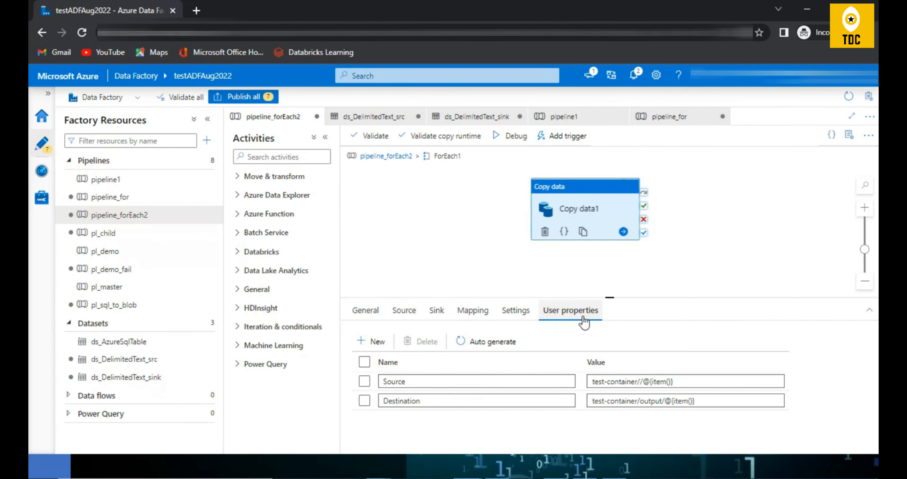
left_click(364, 383)
left_click(399, 384)
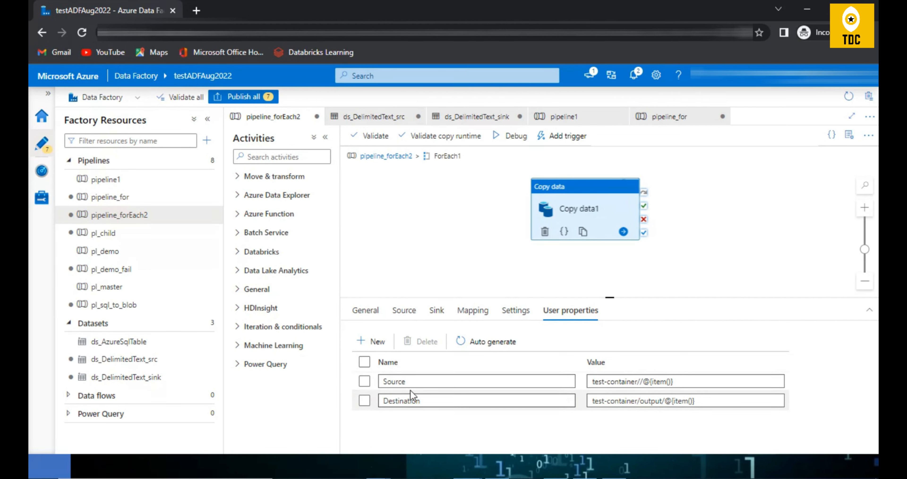
left_click(364, 361)
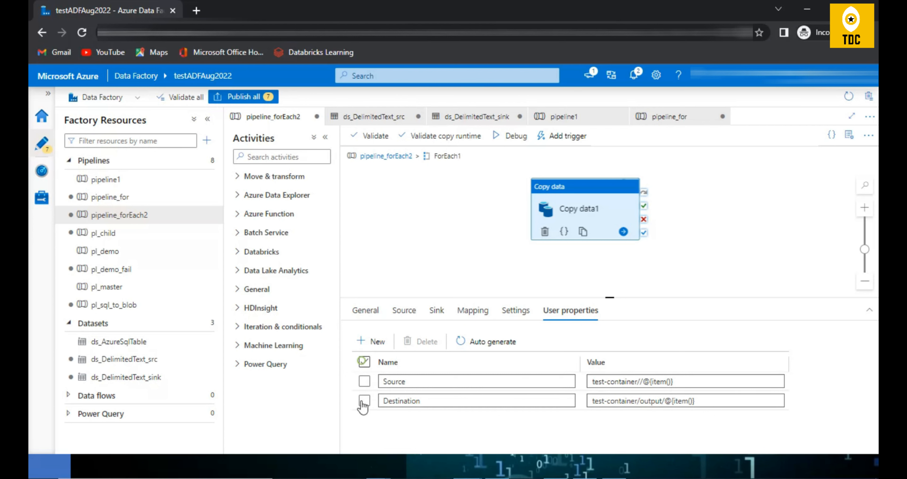
left_click(420, 342)
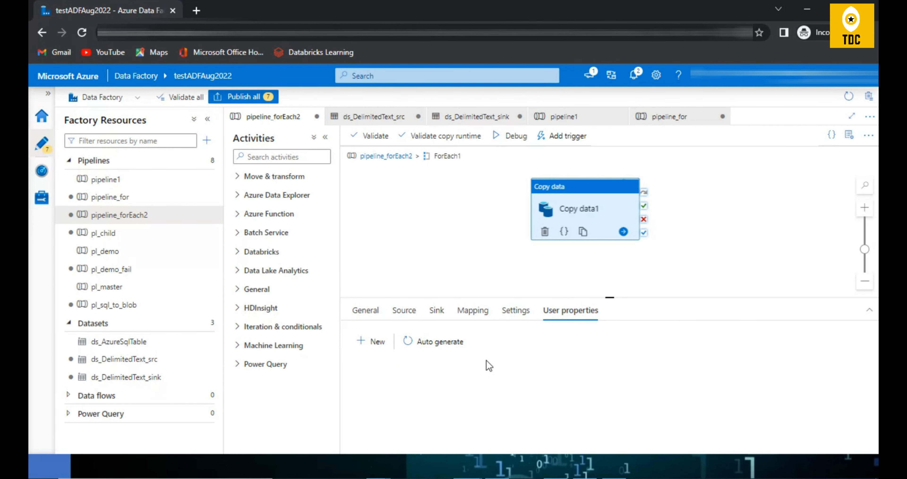
Auto-generate the Source and Destination user properties of Copy data1 and compare them with its source and sink settings
left_click(429, 349)
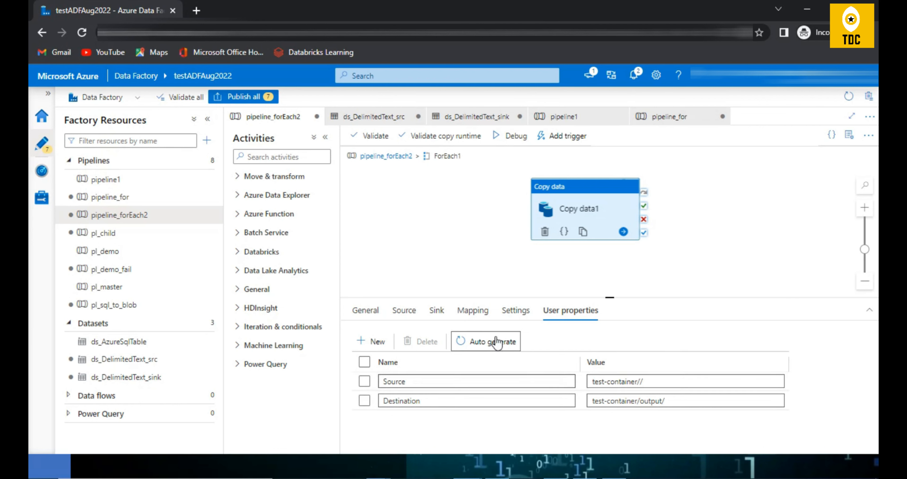
left_click(421, 251)
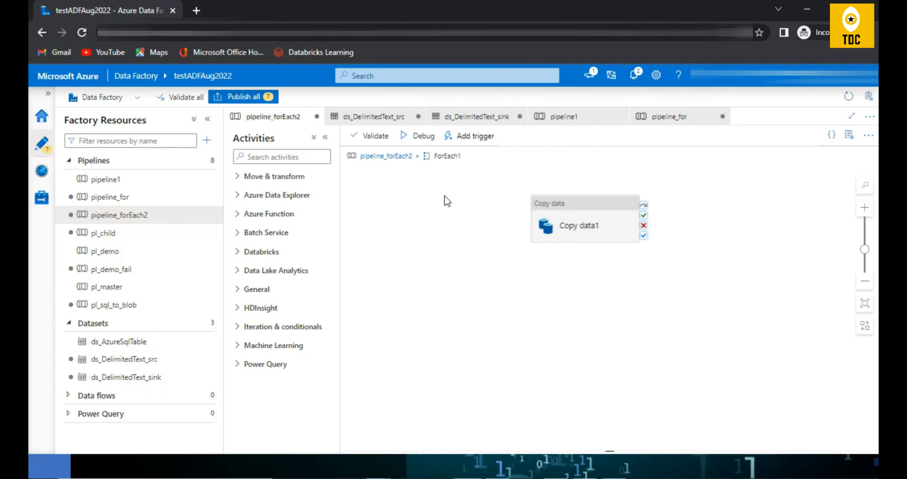
left_click(564, 227)
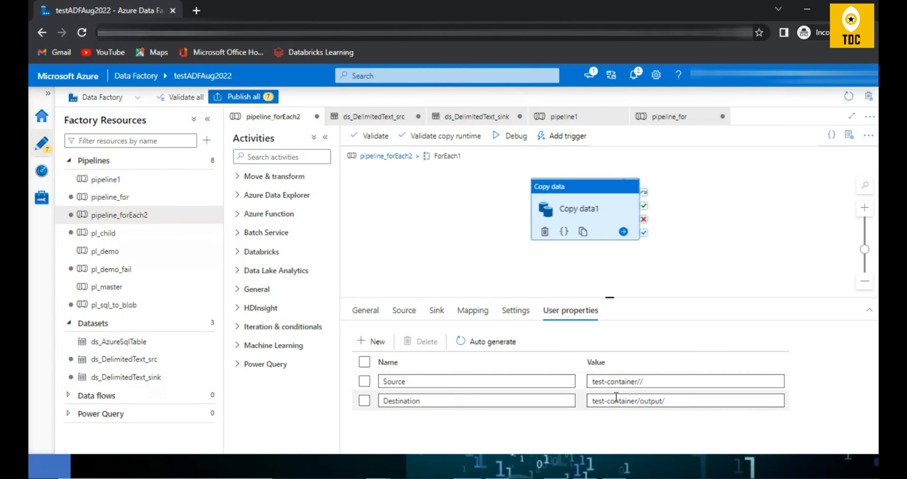
left_click(404, 310)
left_click(437, 310)
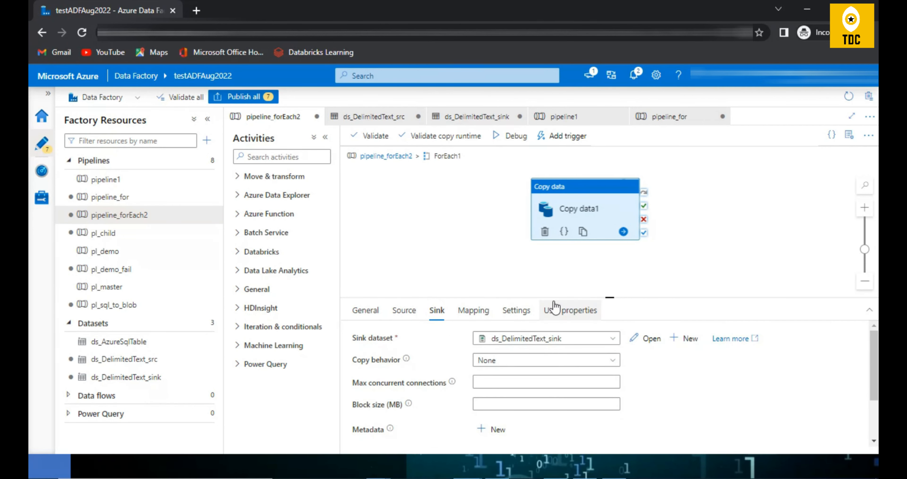
left_click(556, 308)
Add three user property rows to Copy data1, enter dddd as the first new row's value, and set the Destination value to ddd
left_click_drag(654, 383, 576, 382)
left_click_drag(640, 377, 645, 379)
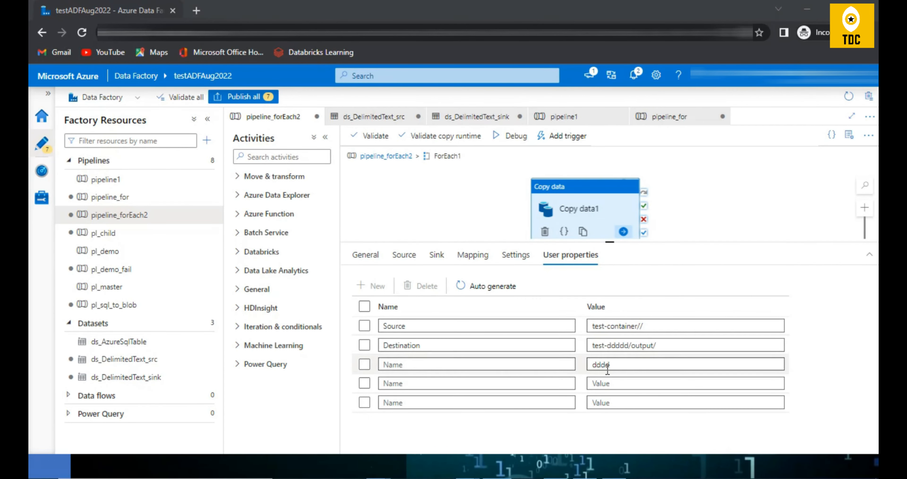
left_click(702, 350)
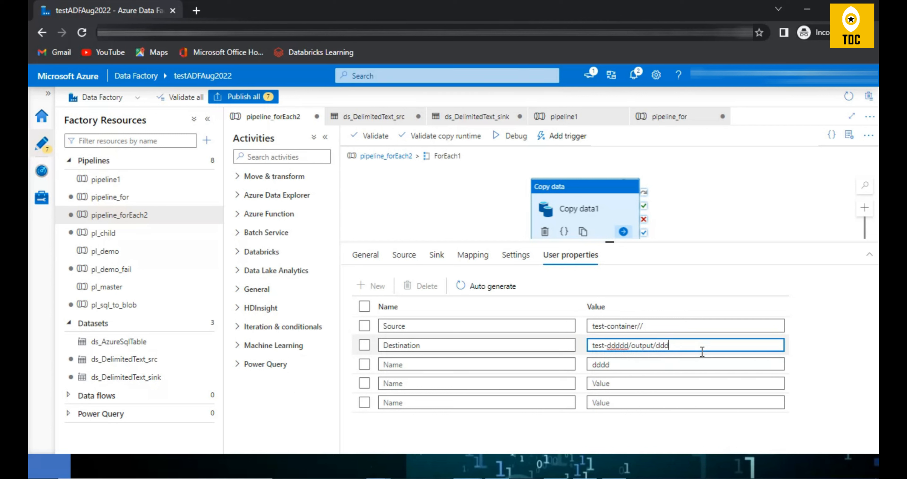
key("ctrl+a")
key("BackSpace")
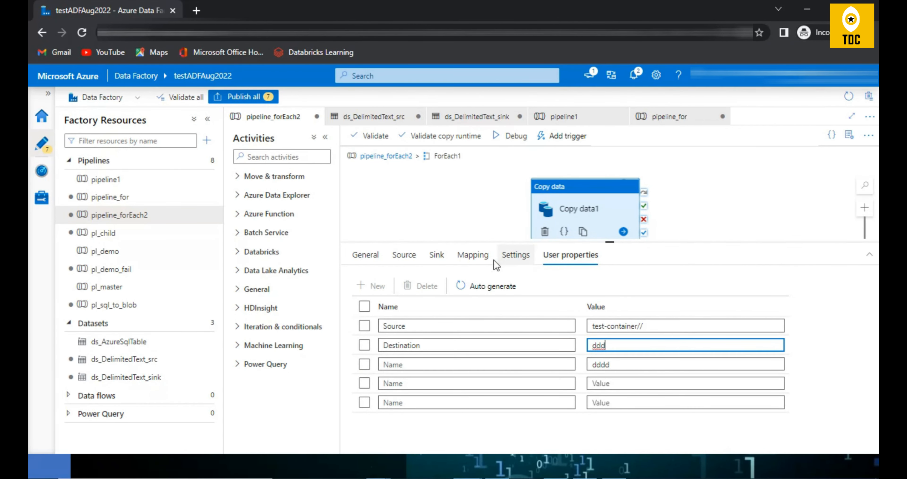
Add a blank user property row to the Get Metadata1 activity of pipeline_forEach2
left_click(372, 157)
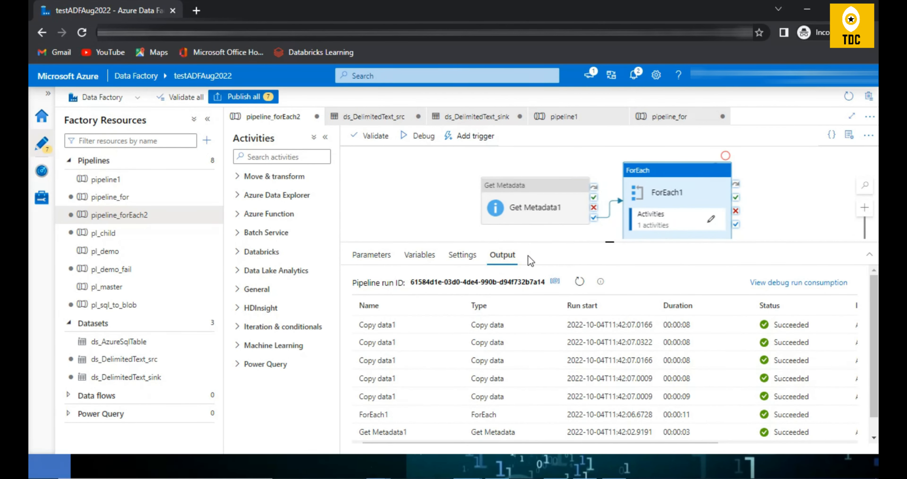
left_click(517, 208)
left_click(470, 257)
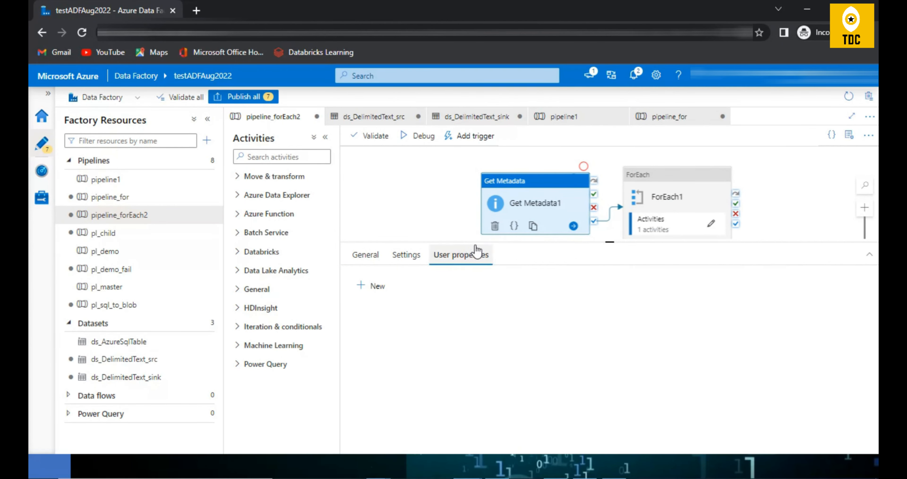
left_click(382, 287)
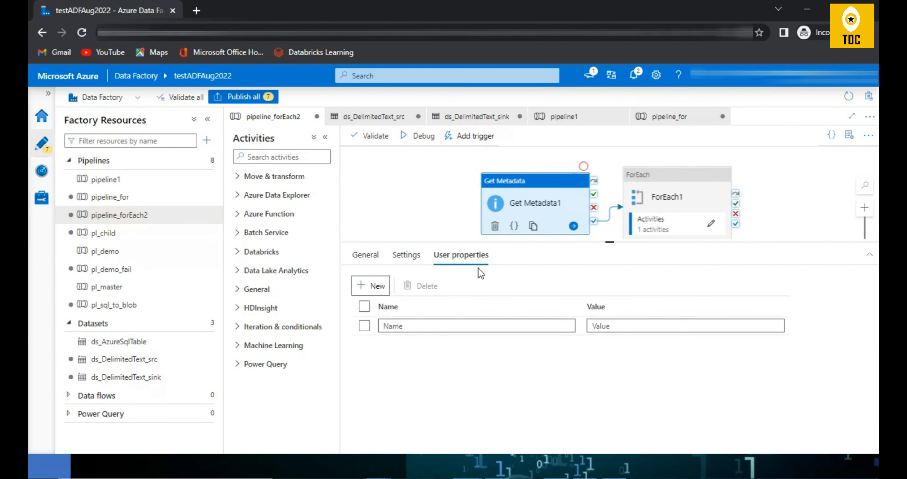
Review the source, sink and user properties of Copy data1 inside ForEach1
left_click(711, 222)
left_click(609, 182)
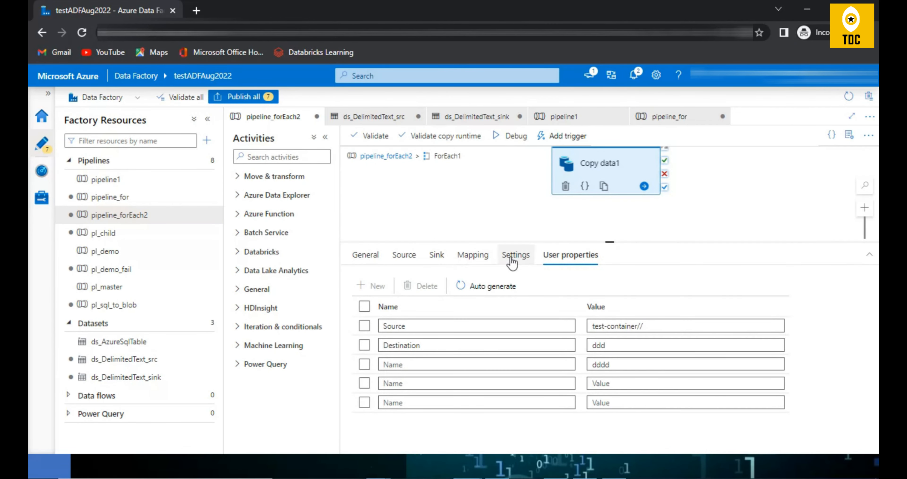
left_click(405, 260)
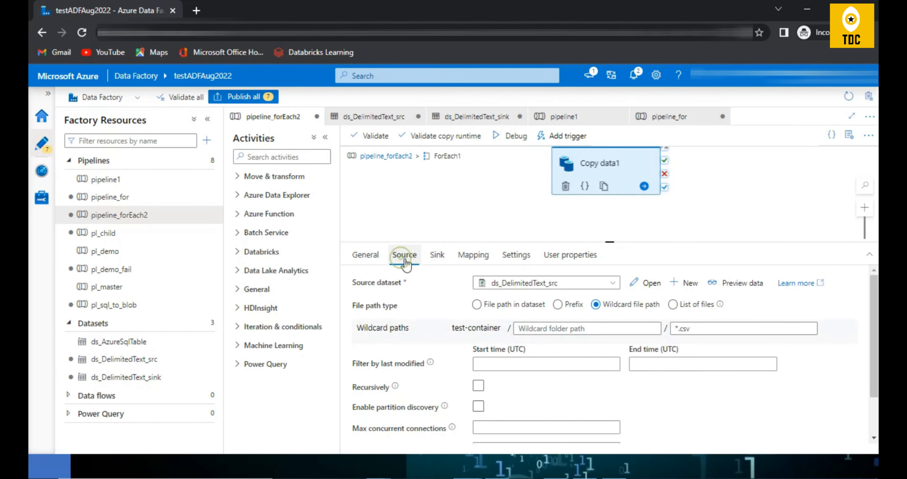
left_click(446, 258)
left_click(563, 255)
double_click(430, 327)
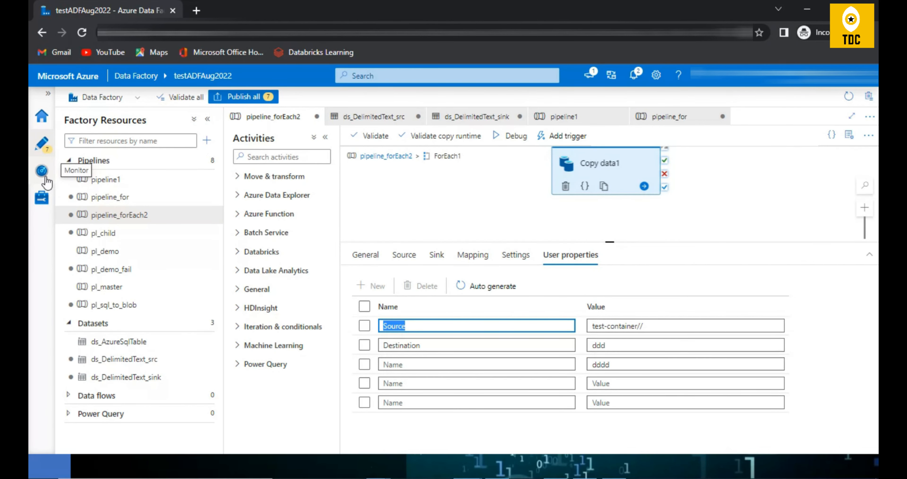
Open the pipeline_forEach2 debug run started at 2:02:34 pm in monitoring and examine its activity runs, including the User properties column
left_click(37, 174)
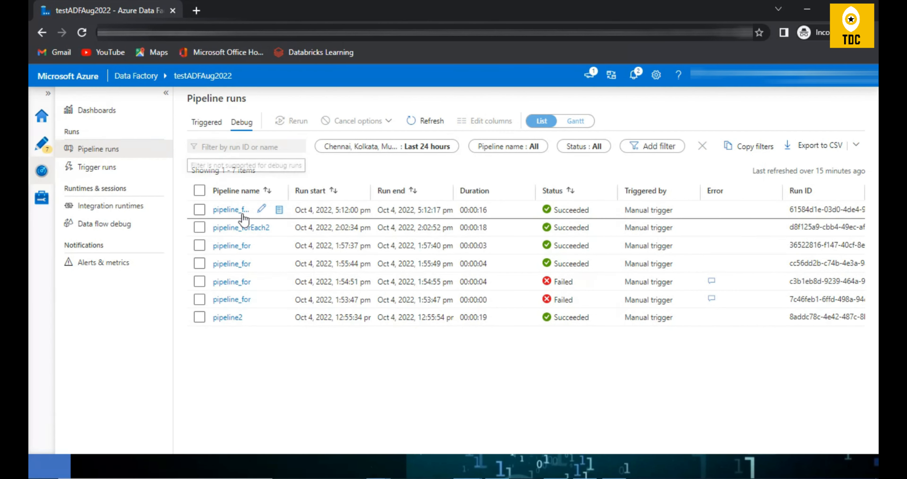
left_click_drag(284, 192, 347, 193)
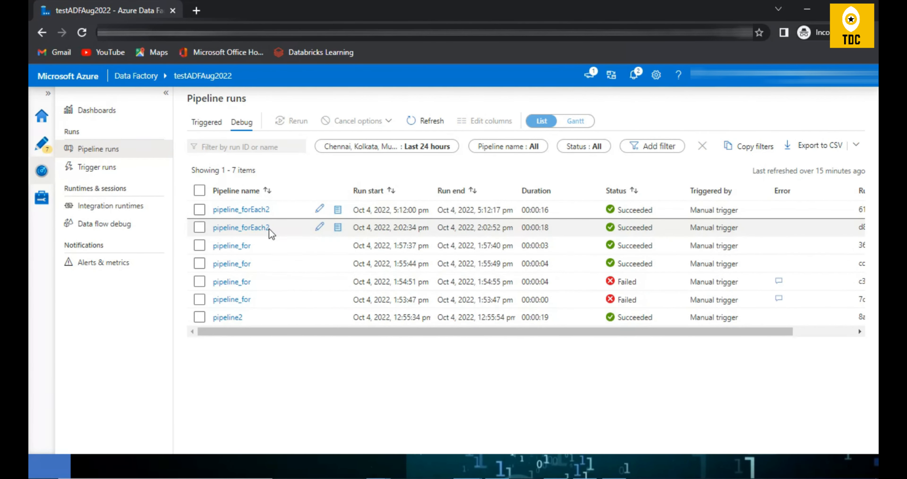
left_click(243, 233)
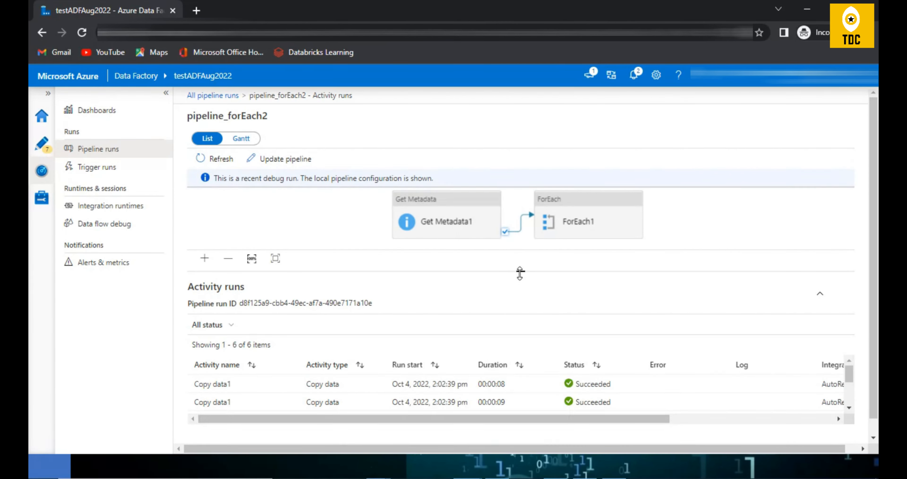
left_click_drag(522, 271, 500, 184)
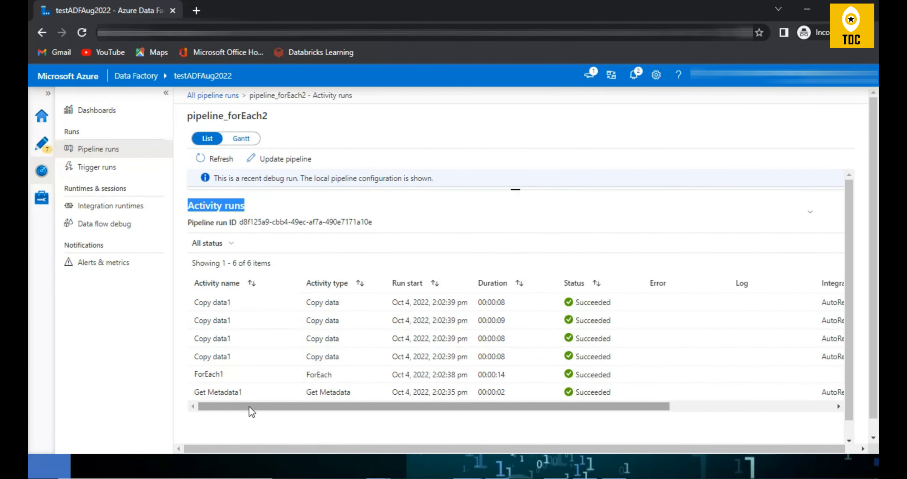
left_click_drag(248, 404, 540, 374)
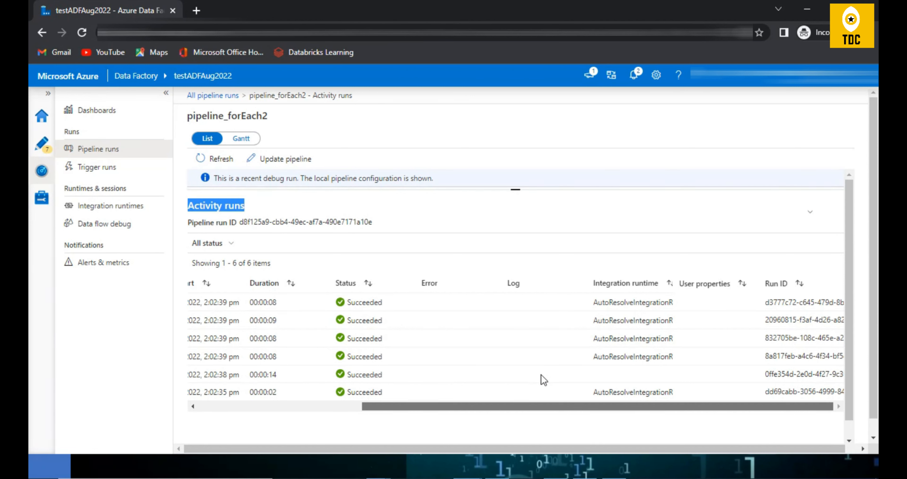
left_click_drag(542, 375, 184, 409)
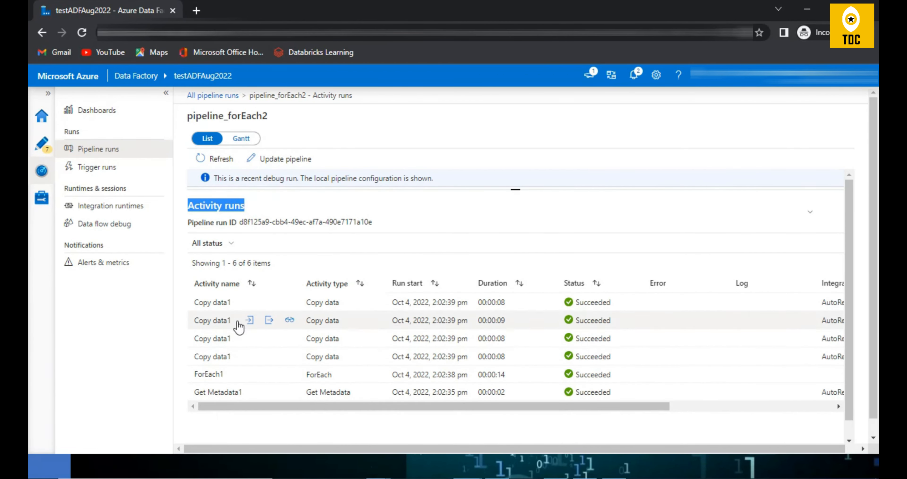
Inspect the input JSON of the second Copy data1 activity run and close it
left_click_drag(371, 400, 246, 355)
left_click(251, 320)
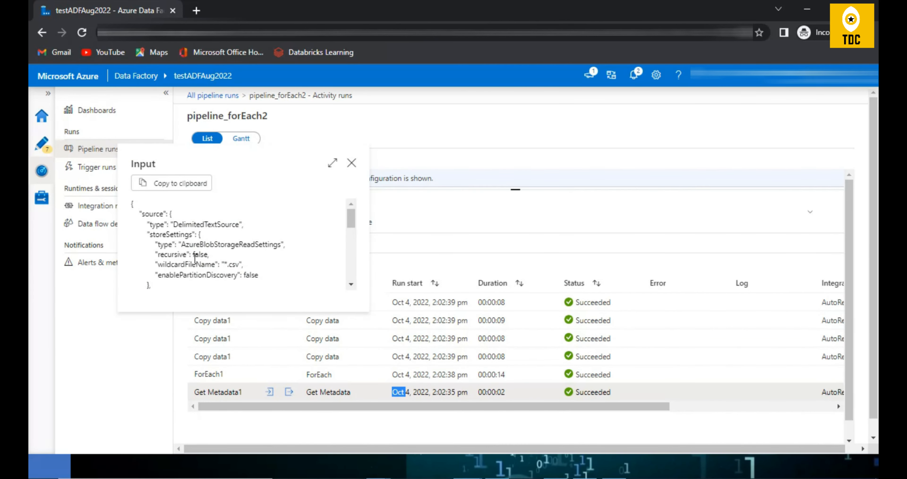
scroll(194, 258, "down", 5)
scroll(233, 247, "up", 4)
left_click(352, 162)
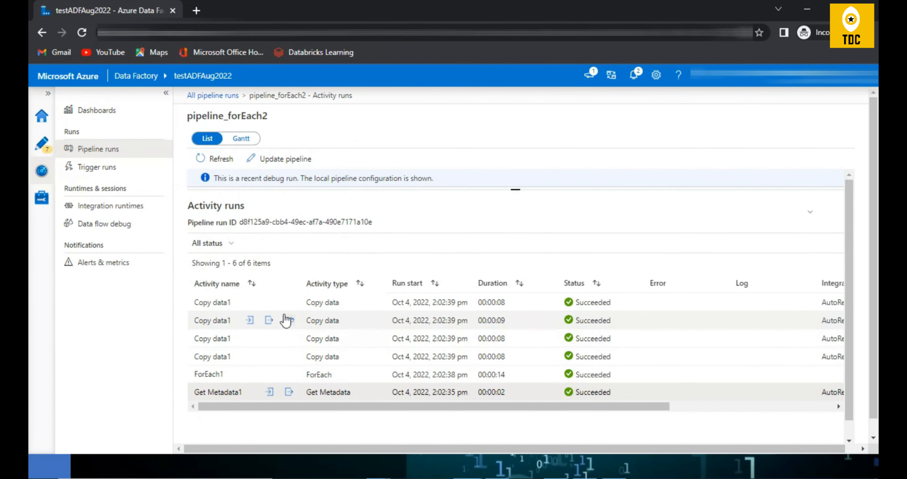
Inspect the output JSON of the second Copy data1 activity run and close it
left_click(269, 320)
scroll(241, 254, "down", 4)
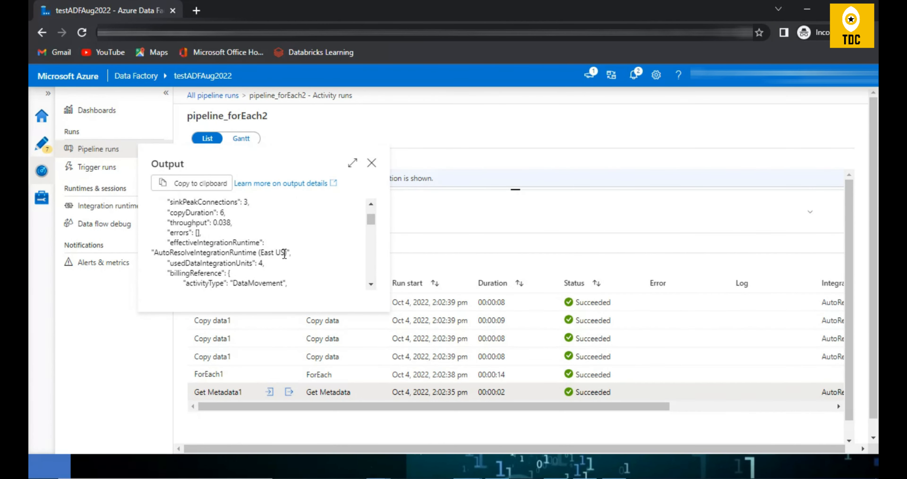
scroll(331, 246, "down", 8)
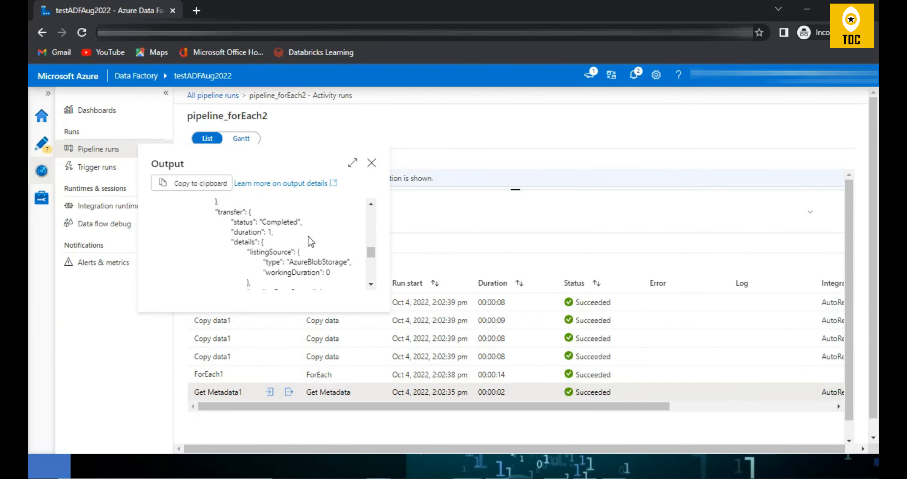
scroll(312, 247, "down", 3)
left_click(372, 162)
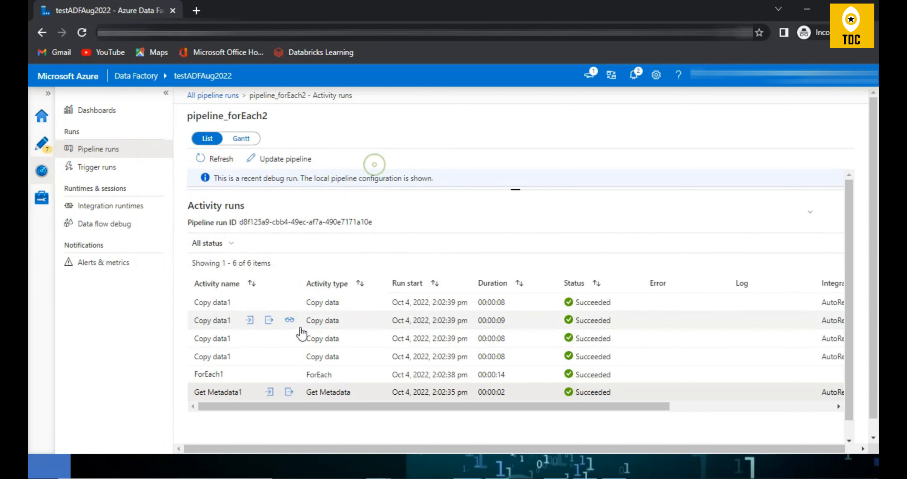
Inspect the input JSON of the fourth Copy data1 activity run and close it
left_click(250, 356)
scroll(262, 281, "down", 5)
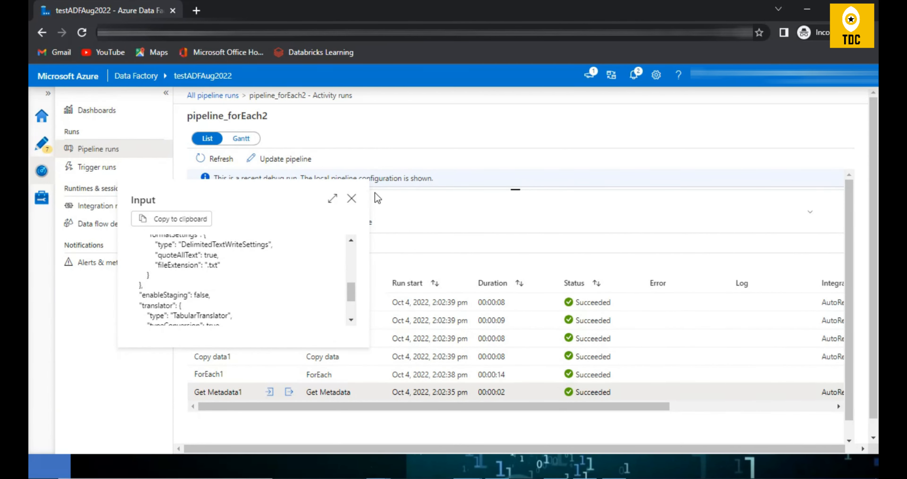
left_click(352, 198)
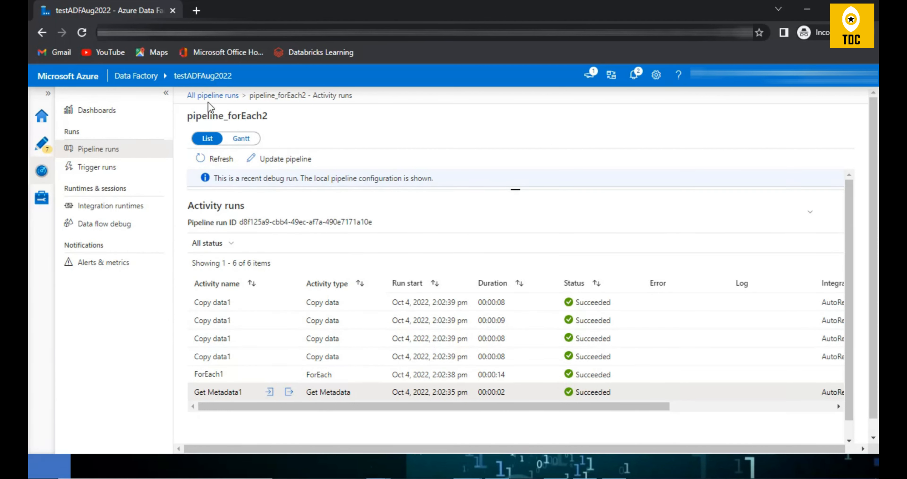
Open the pipeline_forEach2 debug run started at 5:12:00 pm and examine the user property columns in its enlarged activity runs list
left_click(209, 95)
left_click(232, 212)
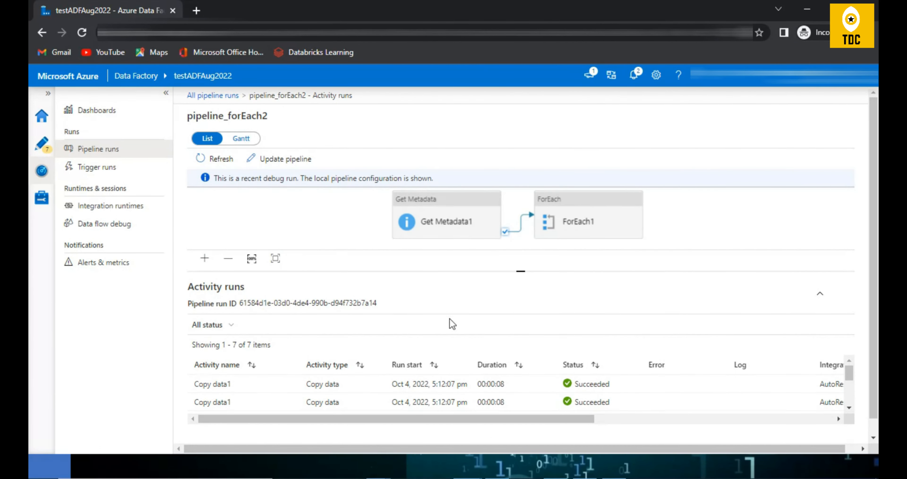
left_click(520, 271)
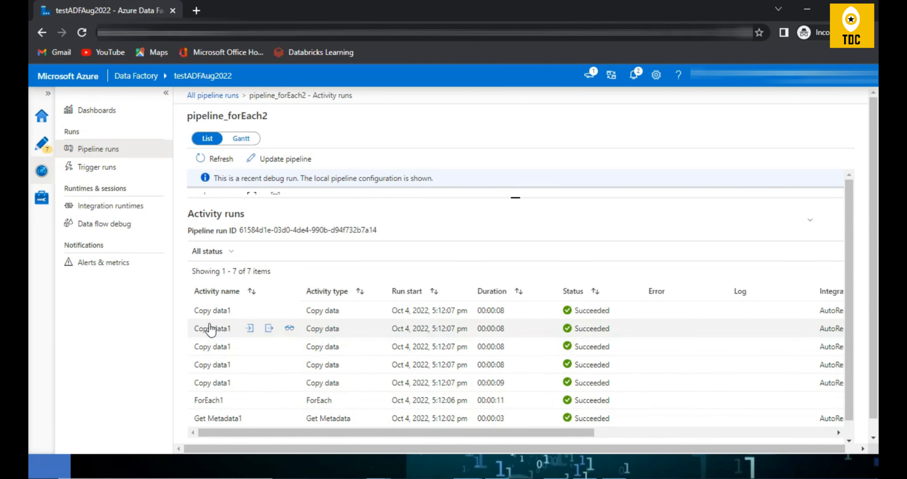
left_click_drag(283, 433, 523, 424)
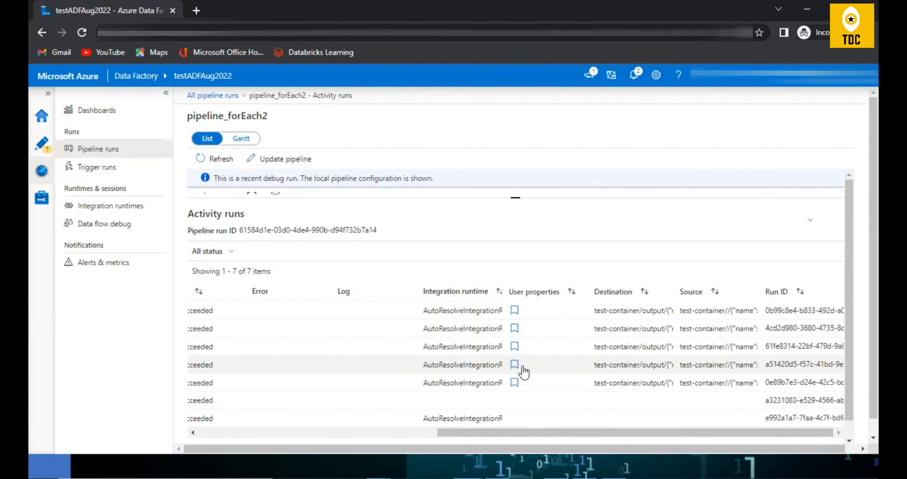
View the full Source and Destination user property values of the first Copy data1 run, then close them
left_click(514, 311)
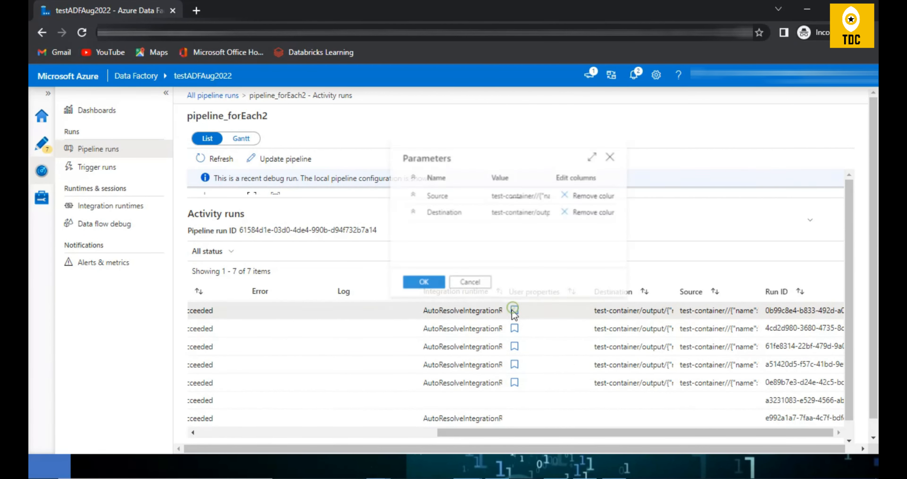
left_click_drag(552, 172, 588, 176)
left_click(597, 153)
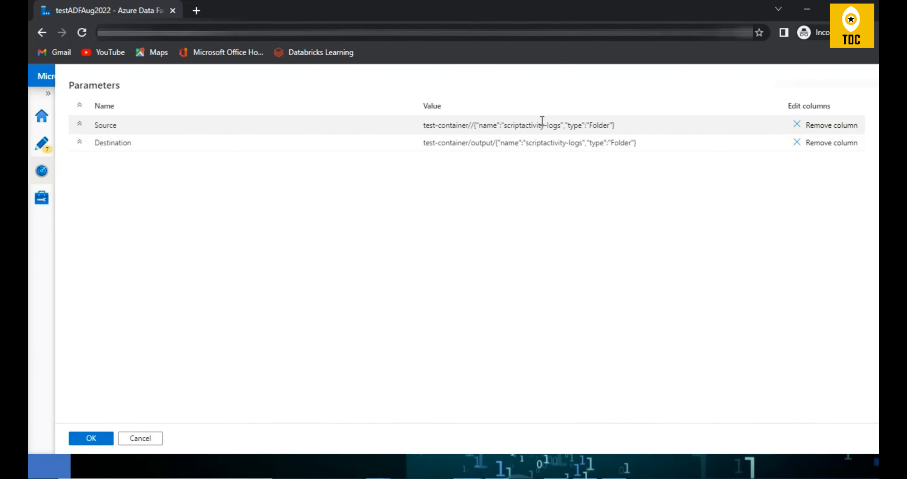
left_click_drag(531, 126, 559, 126)
left_click(865, 93)
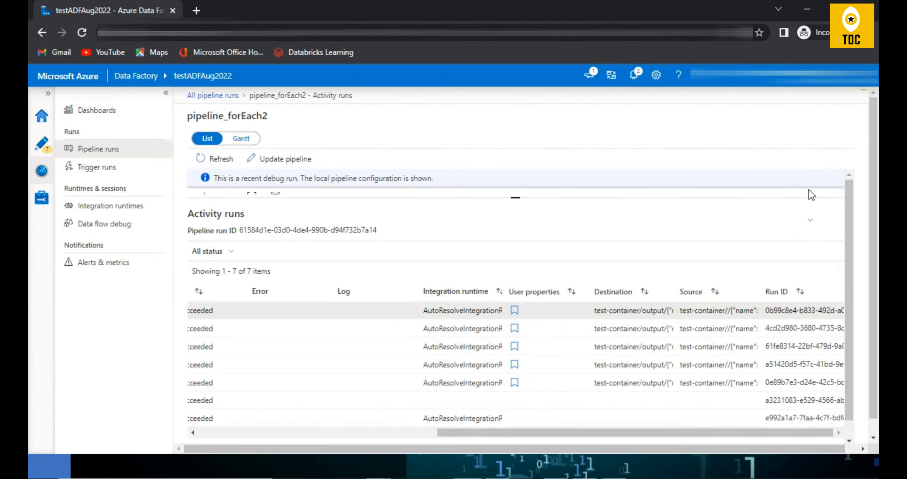
Examine the full Source and Destination user property values of the second Copy data1 run, checking the file name and destination path
left_click(515, 328)
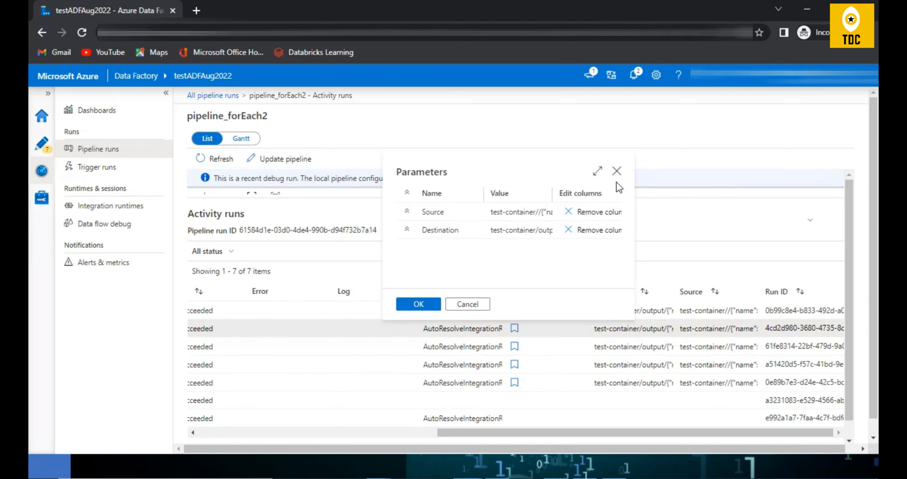
left_click(598, 170)
left_click_drag(523, 126, 568, 127)
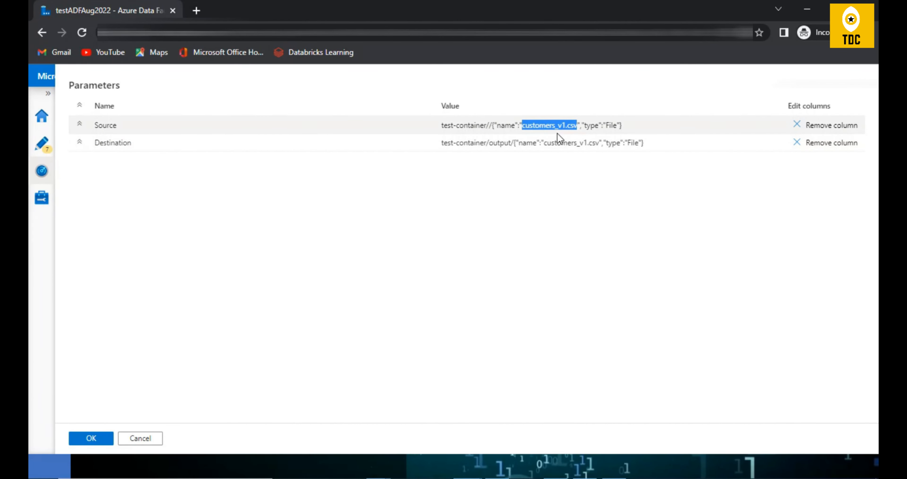
left_click(863, 94)
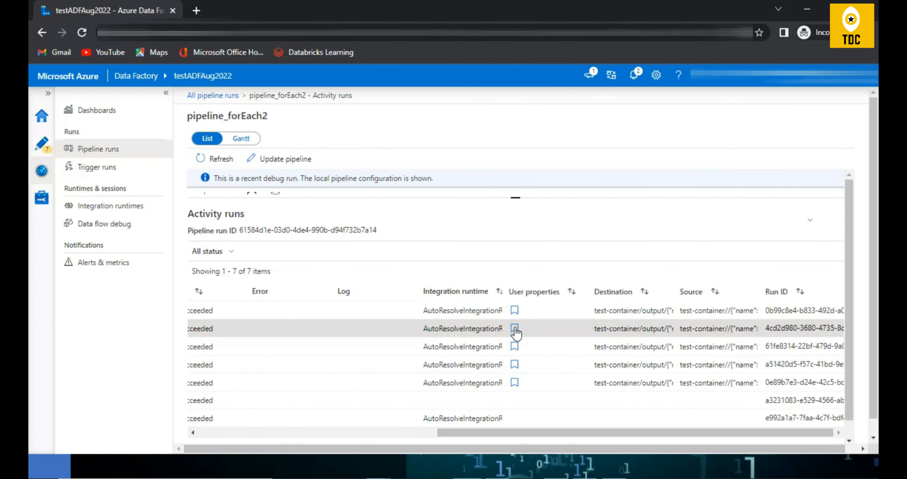
left_click(515, 328)
left_click(595, 172)
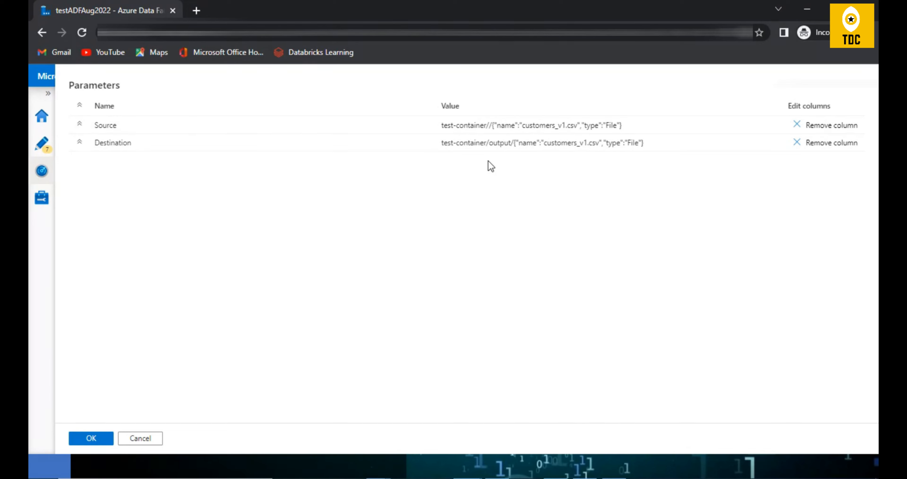
left_click_drag(441, 142, 646, 154)
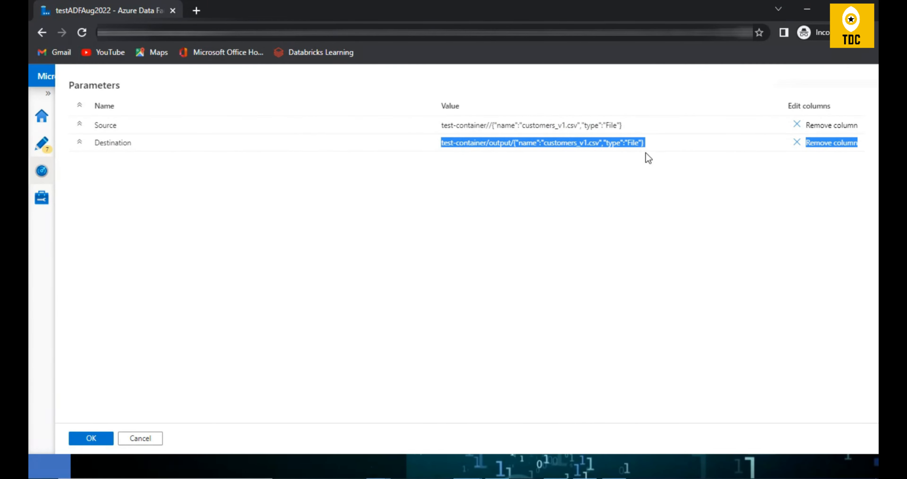
left_click(854, 86)
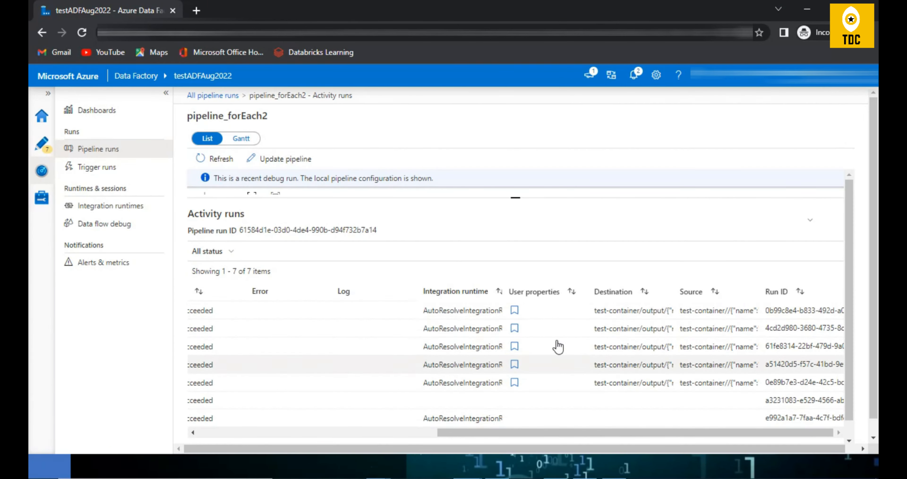
Widen the Destination column of the activity runs to show full paths, and highlight the file name in the second run's destination
left_click_drag(673, 292, 775, 293)
left_click_drag(593, 433, 700, 425)
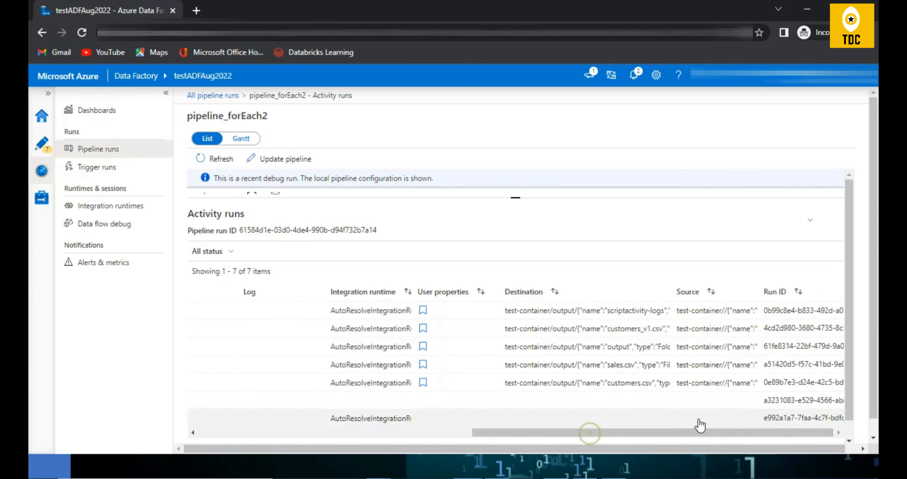
double_click(673, 294)
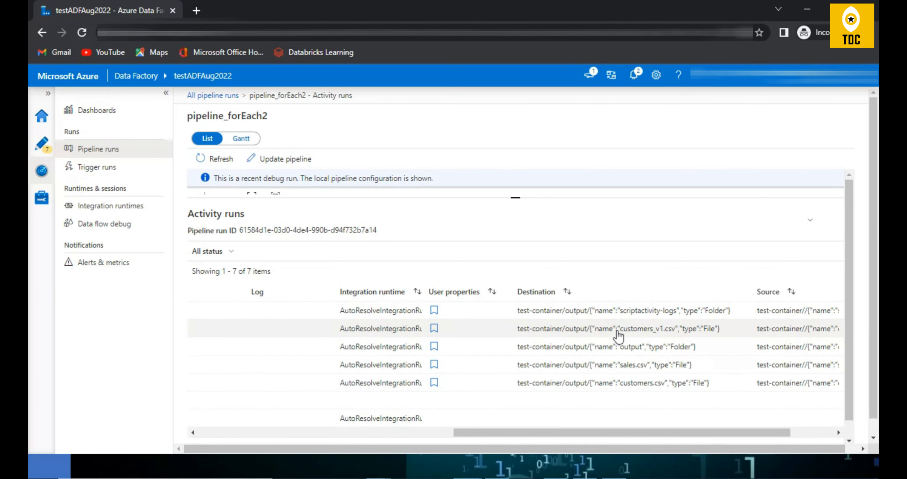
left_click_drag(618, 330, 669, 335)
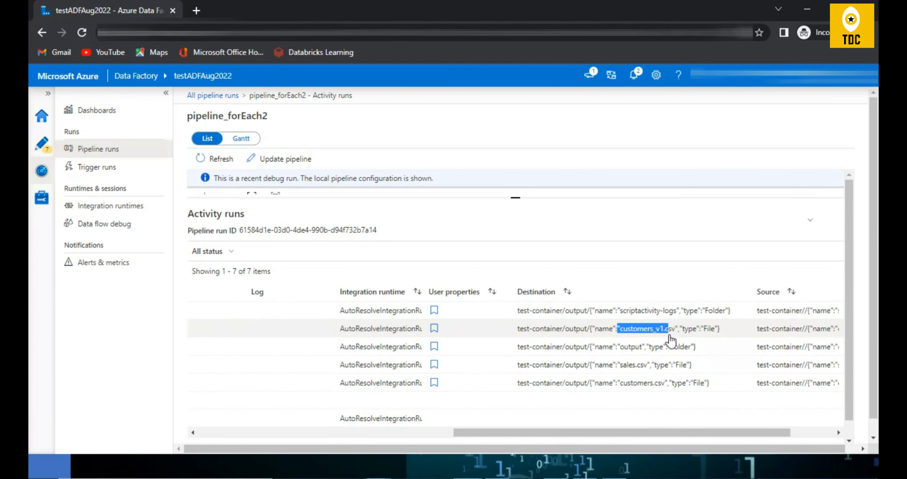
Compare the Copy data1 rows in the activity runs list with their Destination and Source user property values
left_click_drag(527, 432, 126, 435)
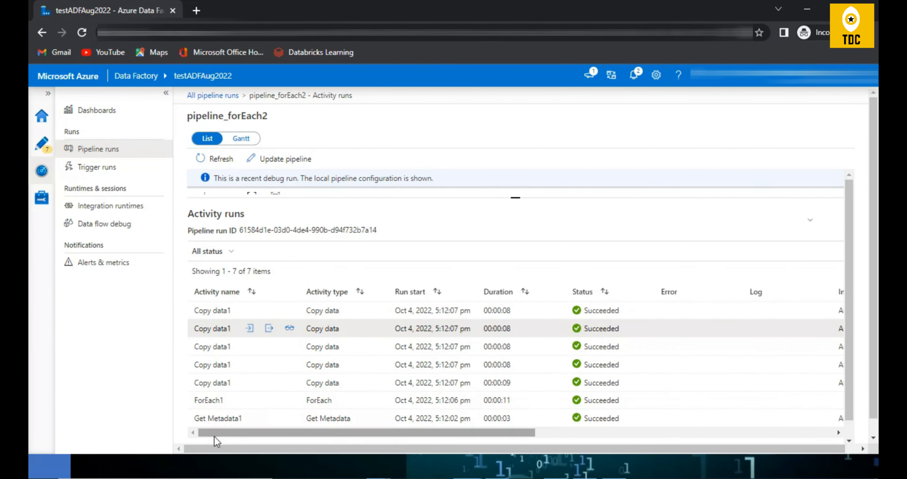
left_click_drag(218, 432, 544, 422)
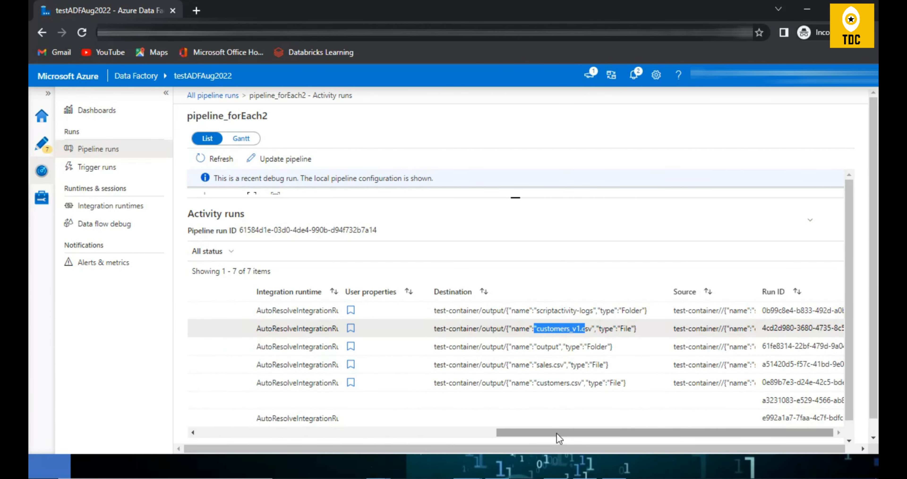
left_click_drag(560, 438, 221, 455)
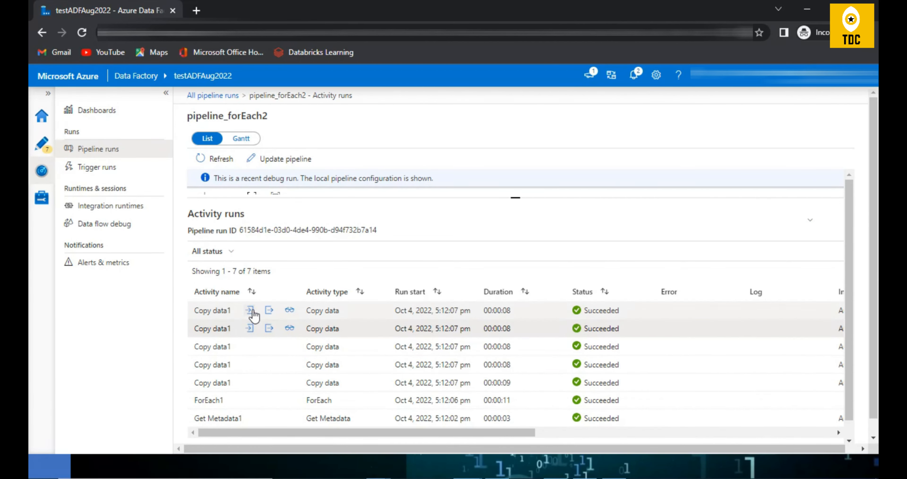
left_click_drag(284, 429, 689, 421)
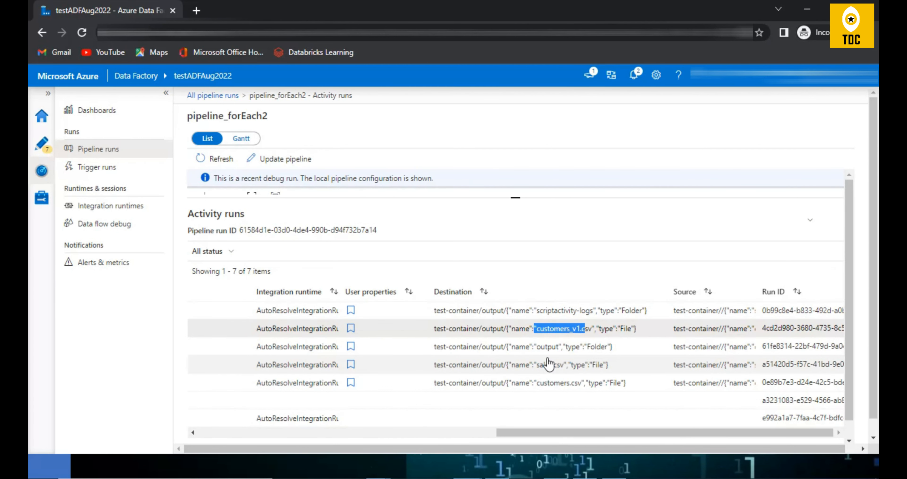
scroll(548, 336, "down", 1)
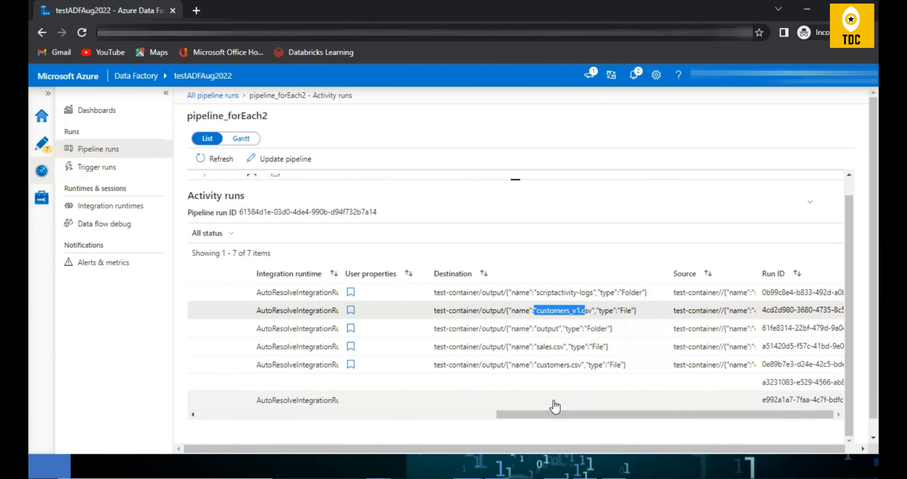
Try sorting the activity runs by Destination, and highlight the first run's destination value
left_click(485, 273)
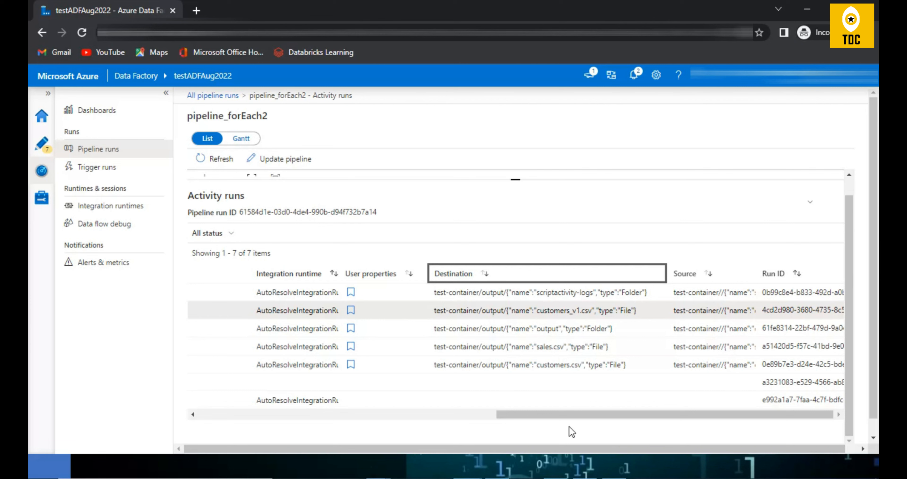
left_click_drag(571, 416, 236, 415)
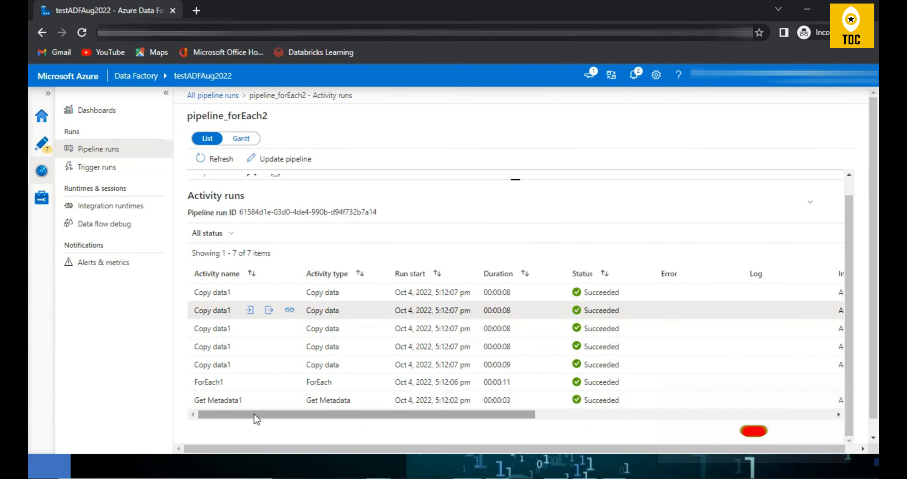
left_click_drag(254, 413, 581, 384)
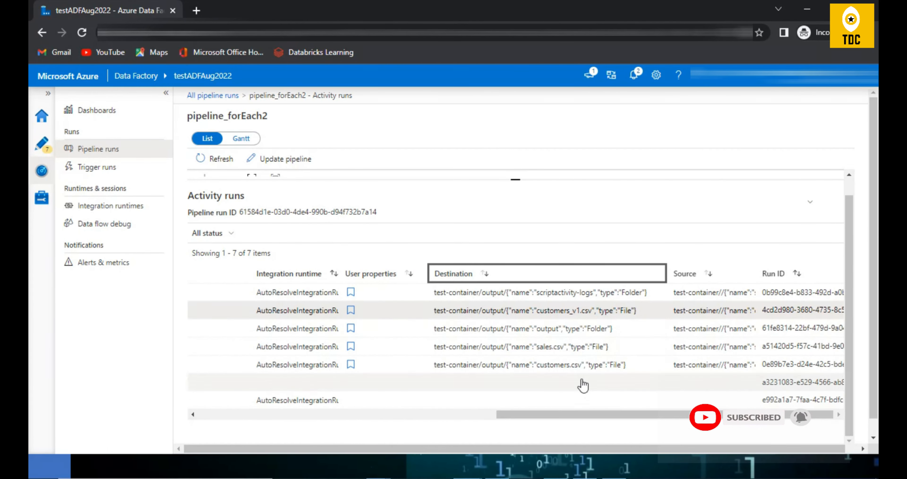
left_click_drag(433, 292, 647, 293)
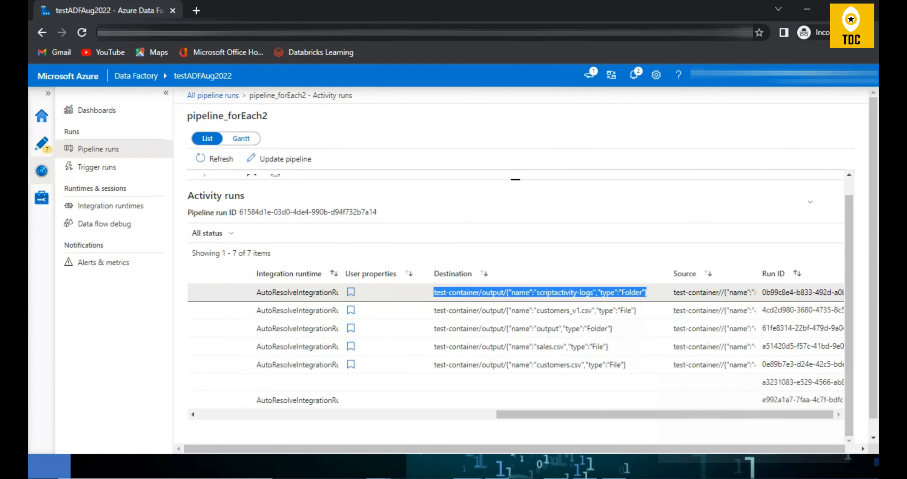
Return to the pipeline_forEach2 editor and hide the pipeline's Properties pane
left_click_drag(622, 415, 243, 440)
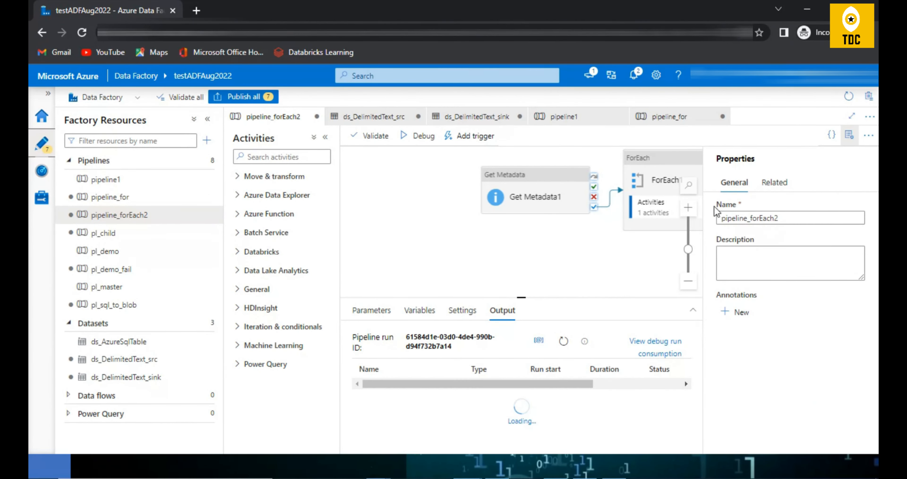
left_click(849, 141)
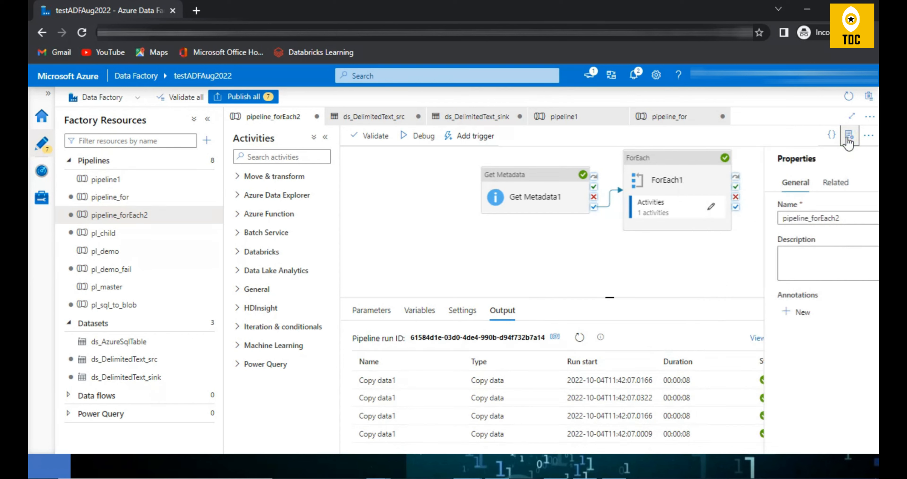